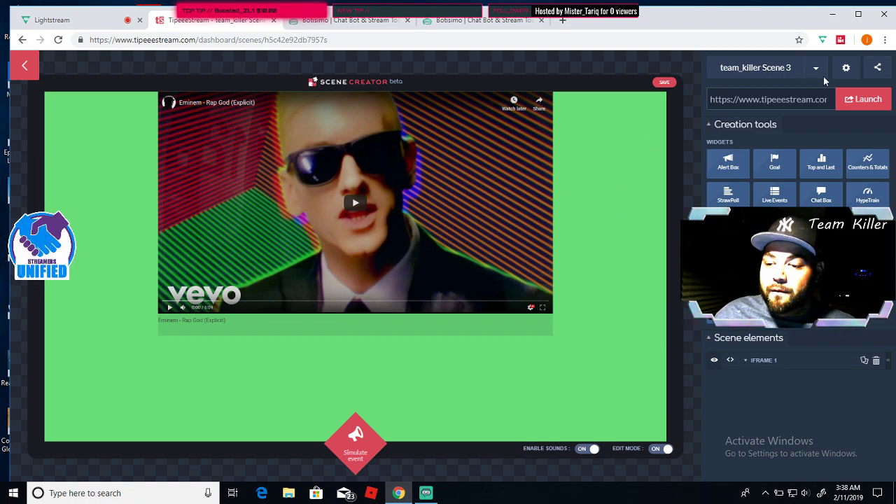
Step: Launch the scene in a new browser tab and check the Botisimo overlay tab
left_click(857, 103)
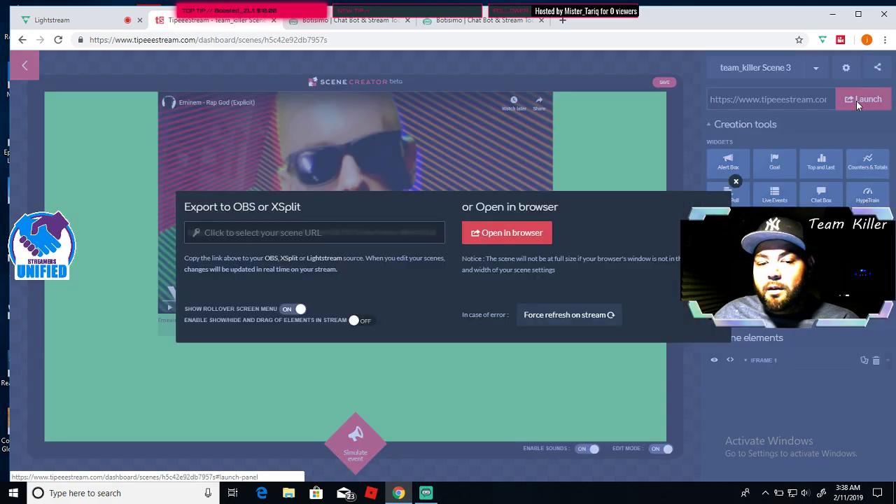
left_click(511, 235)
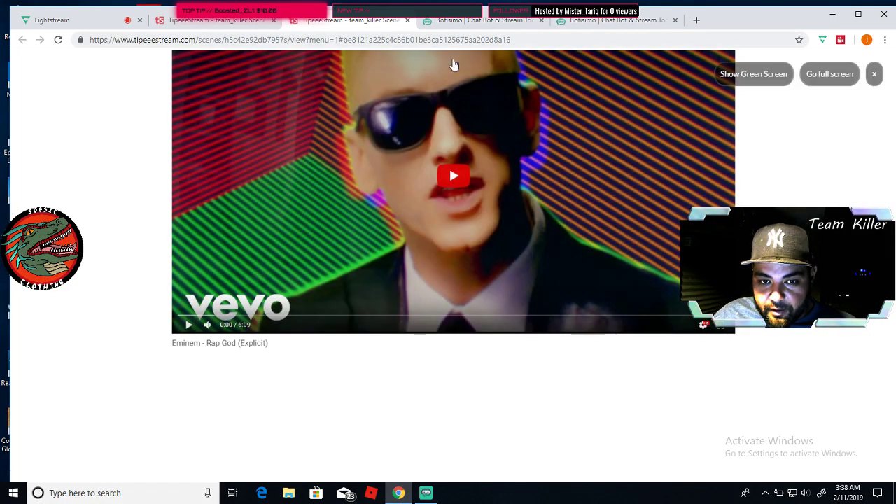
left_click(610, 20)
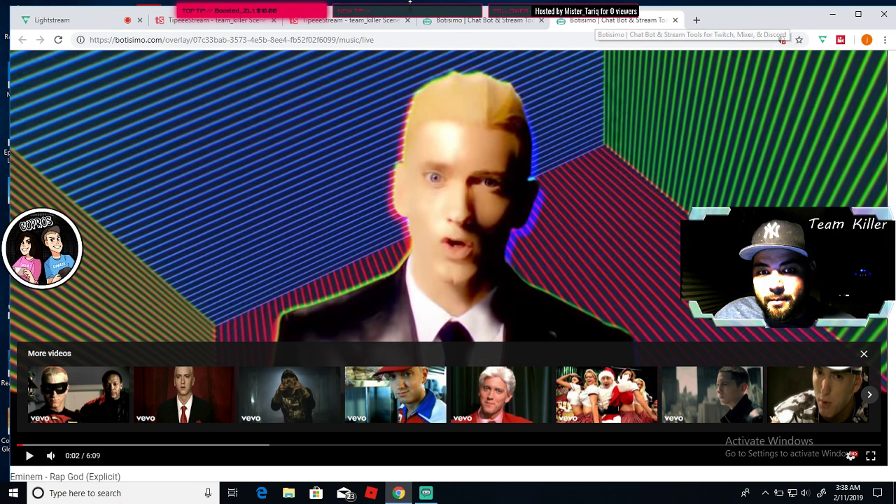
Step: Return to the launched scene tab and close the duplicate Botisimo overlay tab
left_click(346, 21)
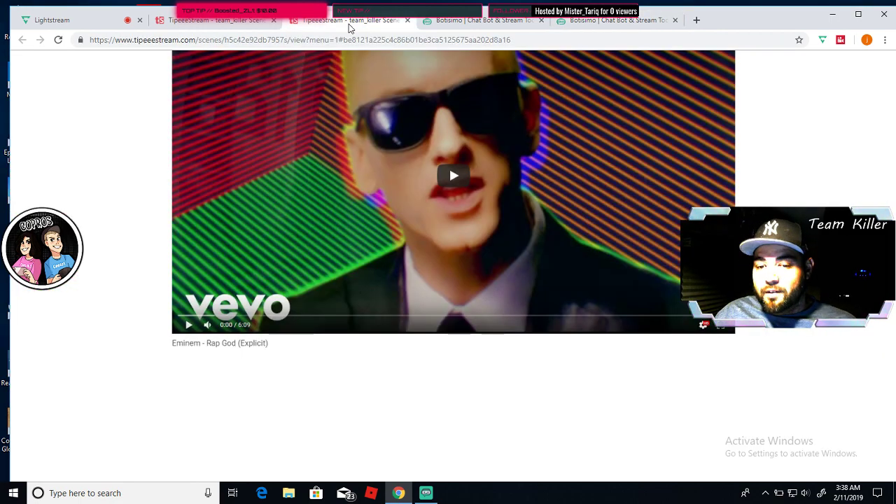
left_click(580, 26)
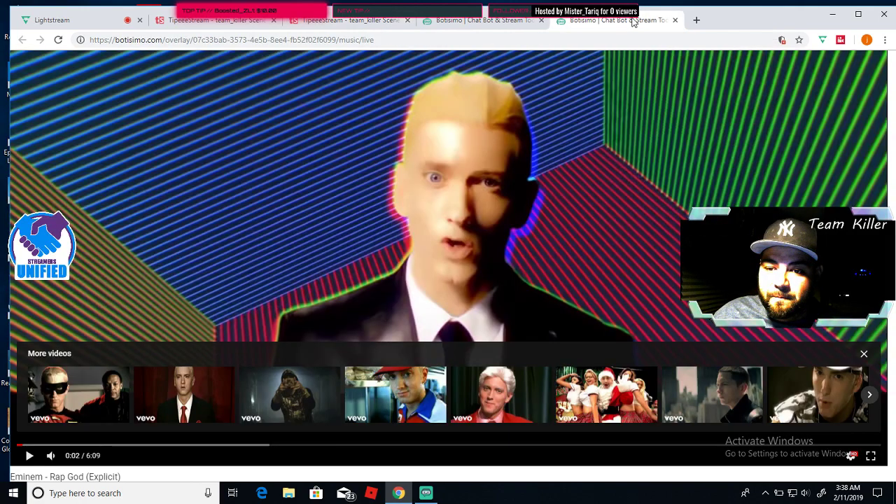
left_click(673, 20)
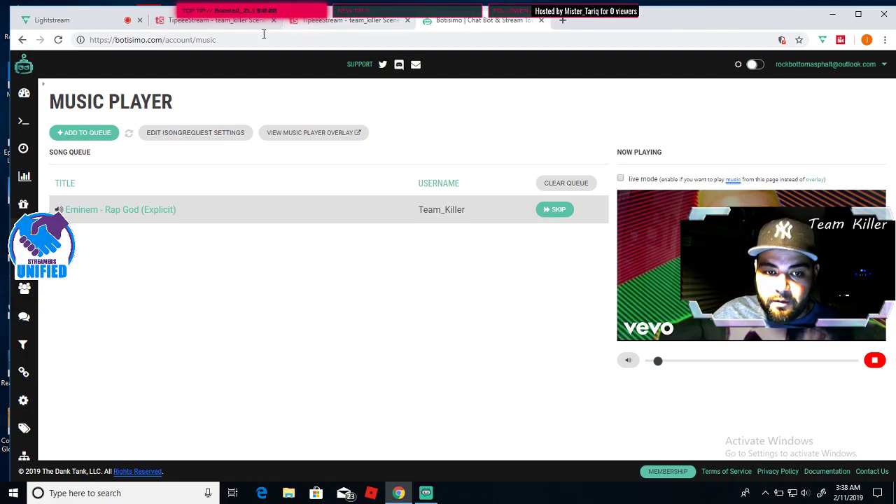
Step: Cycle through the scene view and Botisimo player tabs, ending on the editor with the Rap God iframe
left_click(329, 25)
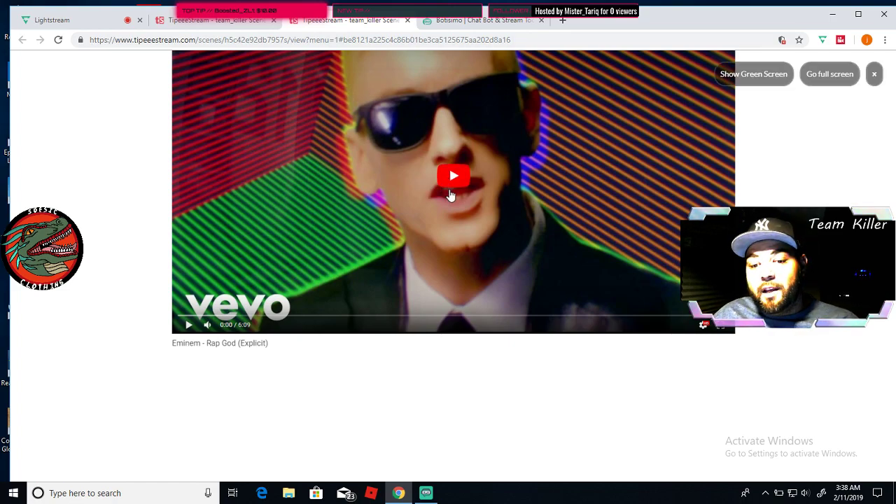
mouse_move(207, 325)
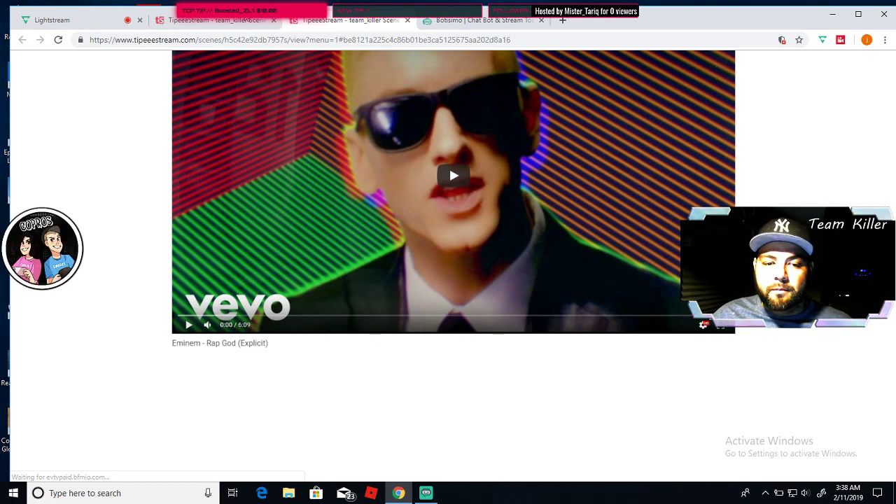
left_click(214, 20)
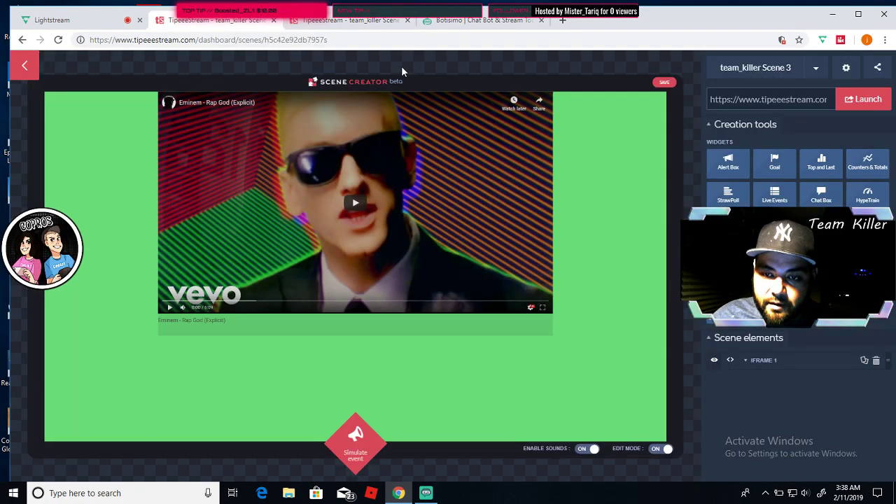
left_click(480, 21)
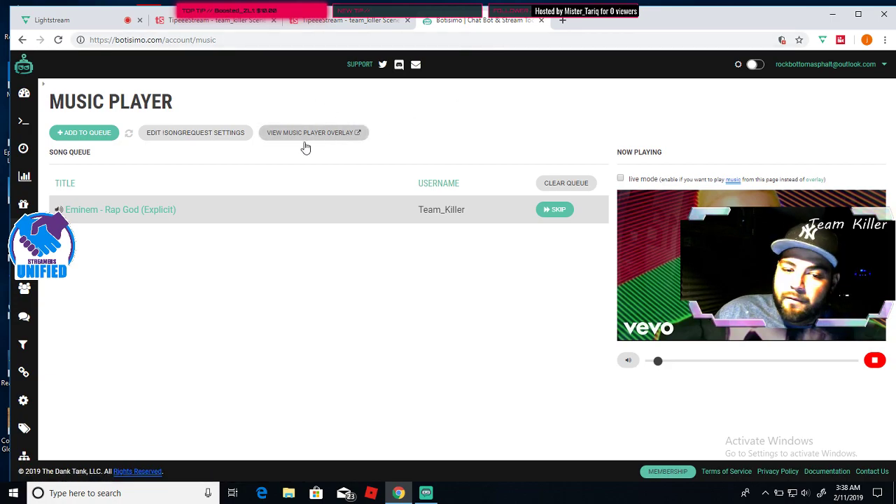
left_click(346, 21)
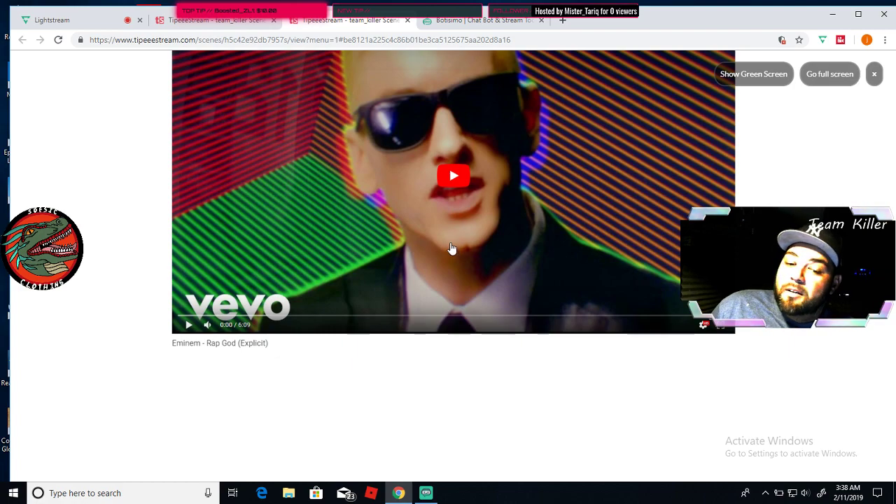
left_click(235, 20)
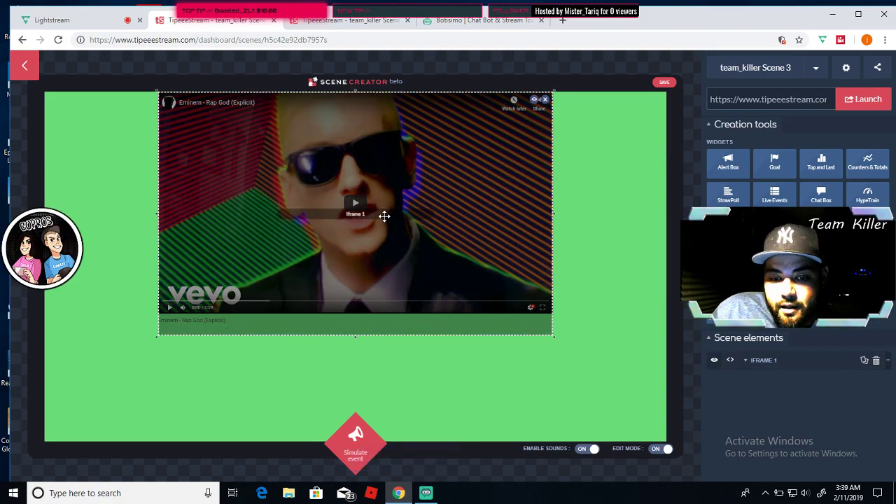
left_click(863, 100)
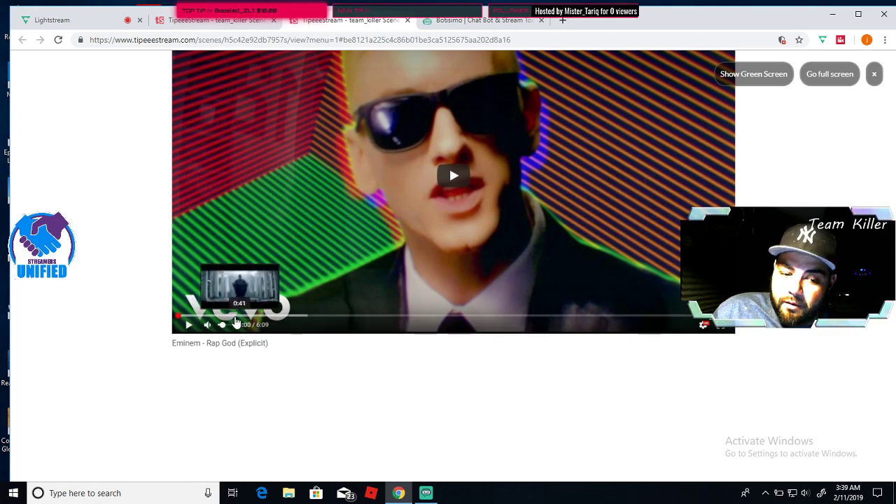
left_click(476, 20)
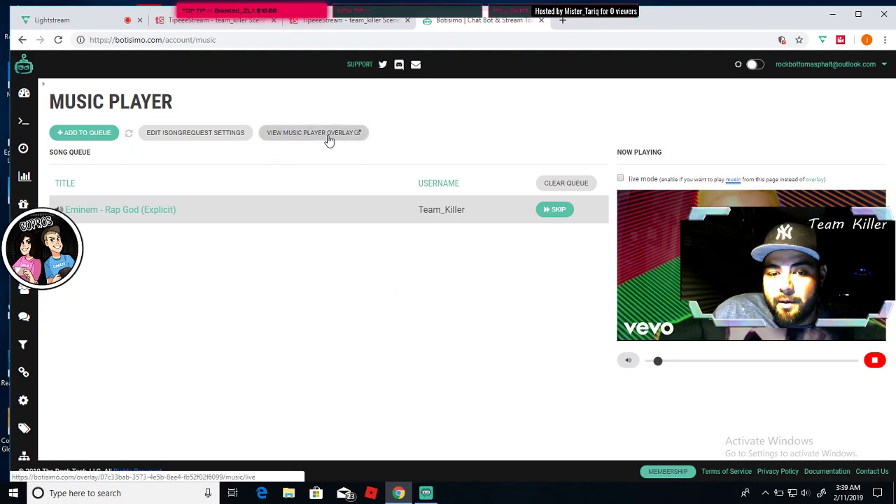
left_click(246, 21)
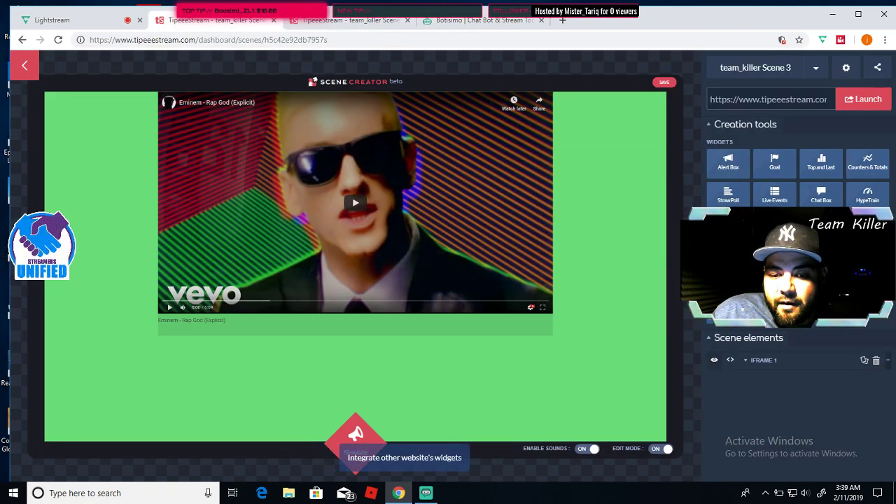
left_click(482, 153)
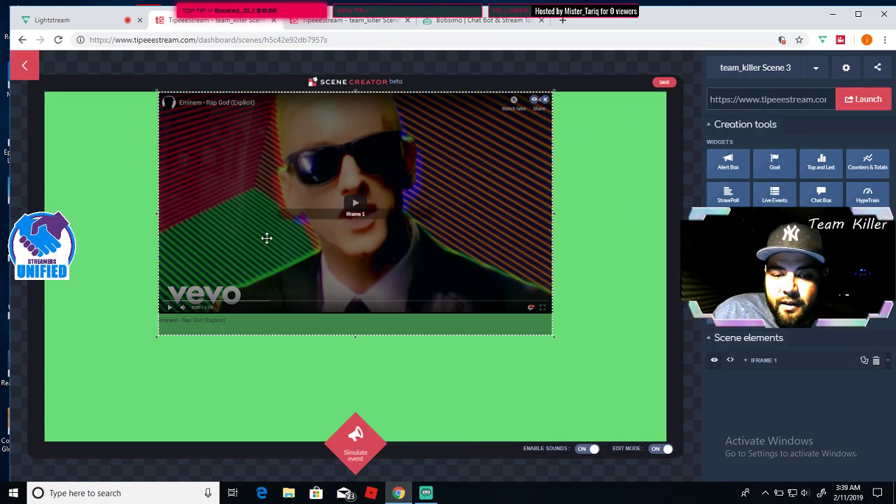
Step: Play the Rap God video in the launched scene view, then go back to Botisimo's music player page
left_click(314, 24)
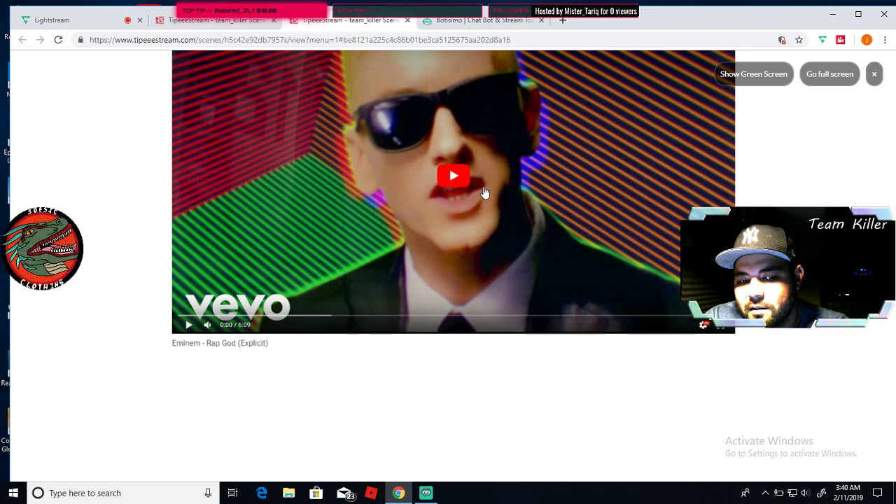
left_click(454, 176)
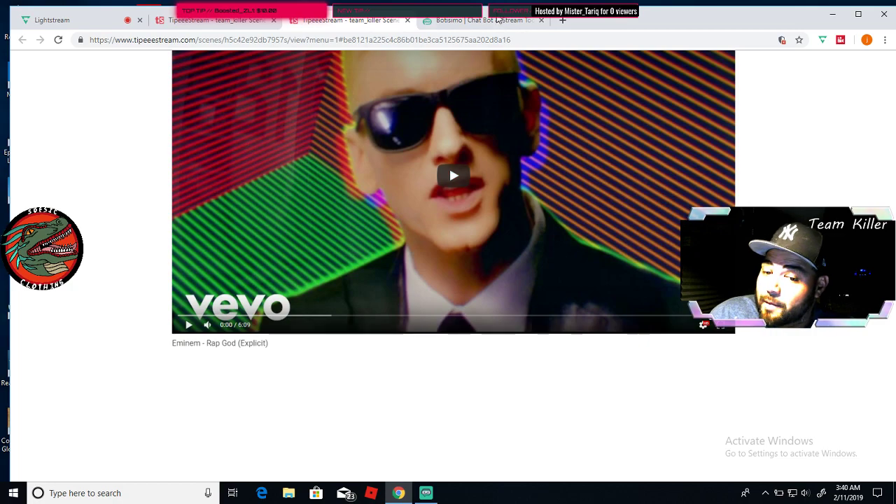
left_click(483, 19)
scroll(24, 210, "down", 1)
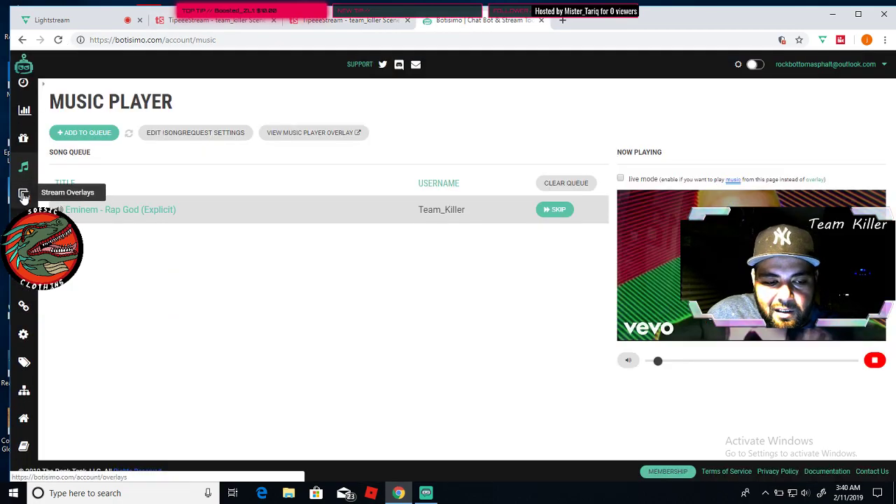
Step: On Botisimo's Overlays page, open the live Music Player overlay link in a new tab
left_click(24, 196)
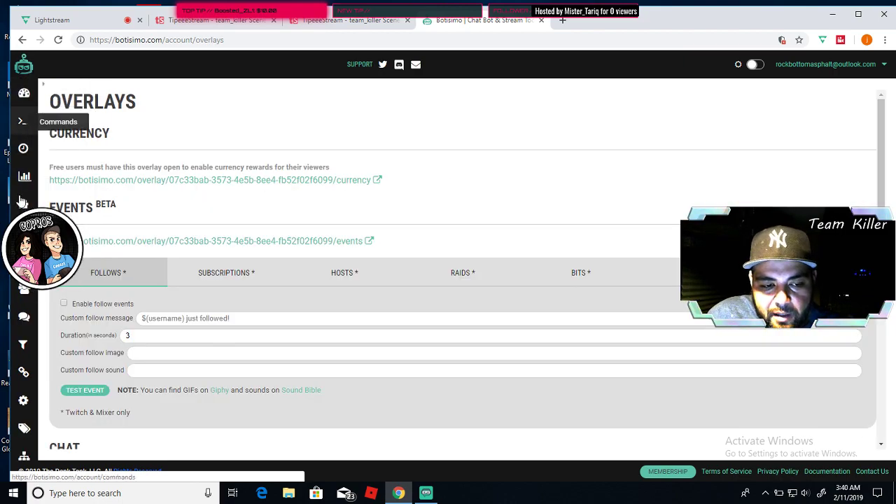
scroll(244, 202, "down", 3)
scroll(286, 198, "up", 2)
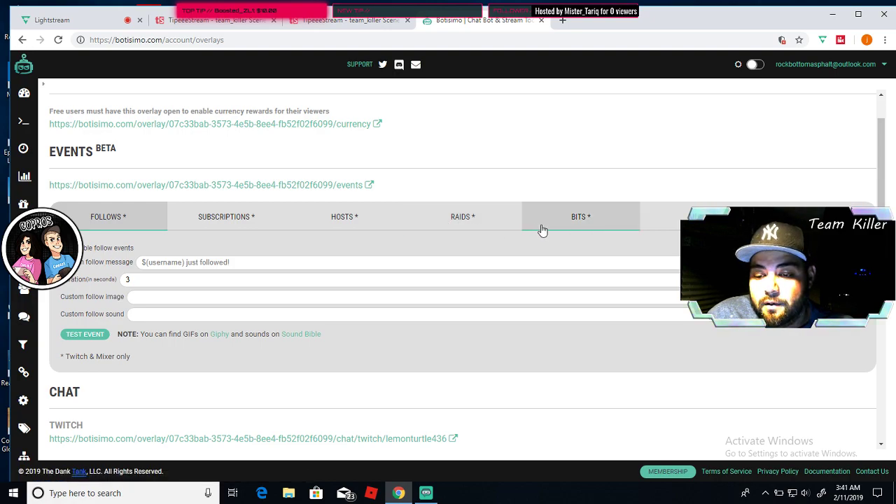
left_click(668, 228)
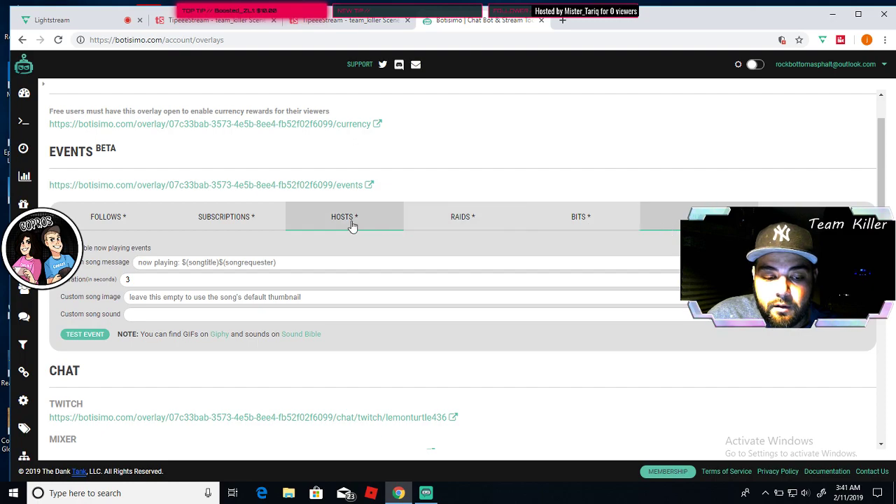
scroll(344, 257, "down", 8)
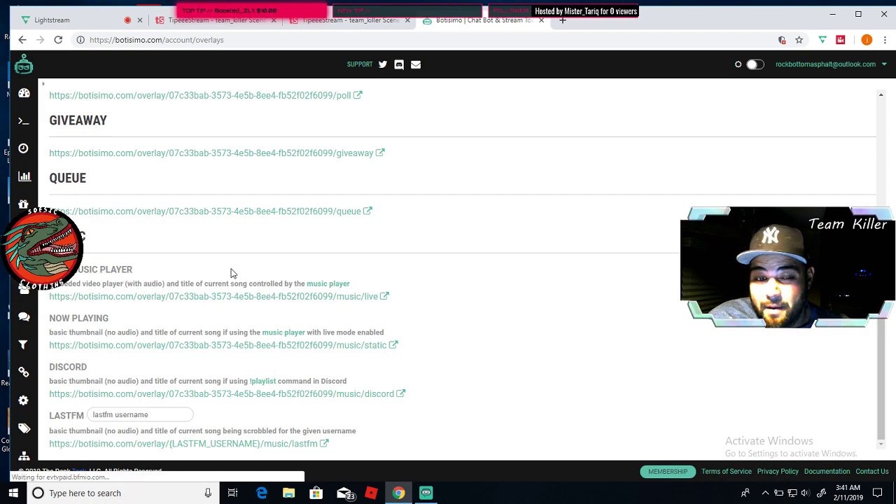
left_click(177, 297)
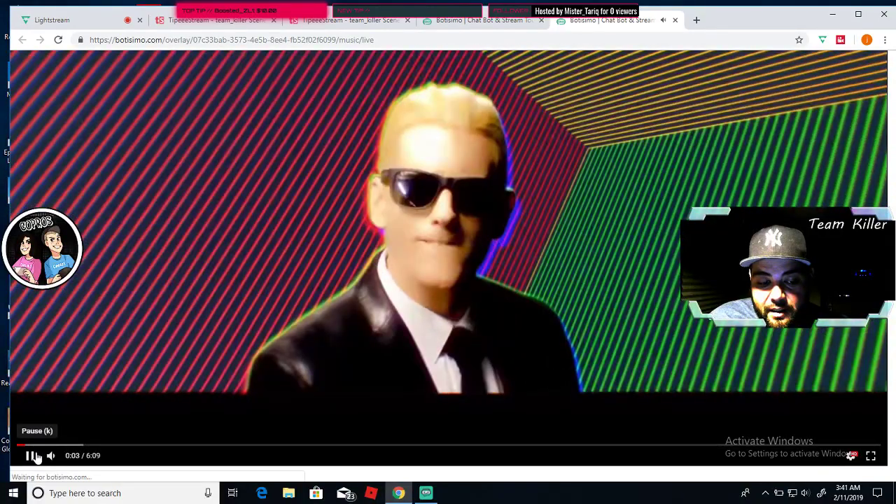
Step: Pause the overlay's music video and return to the Botisimo overlays page
left_click(32, 455)
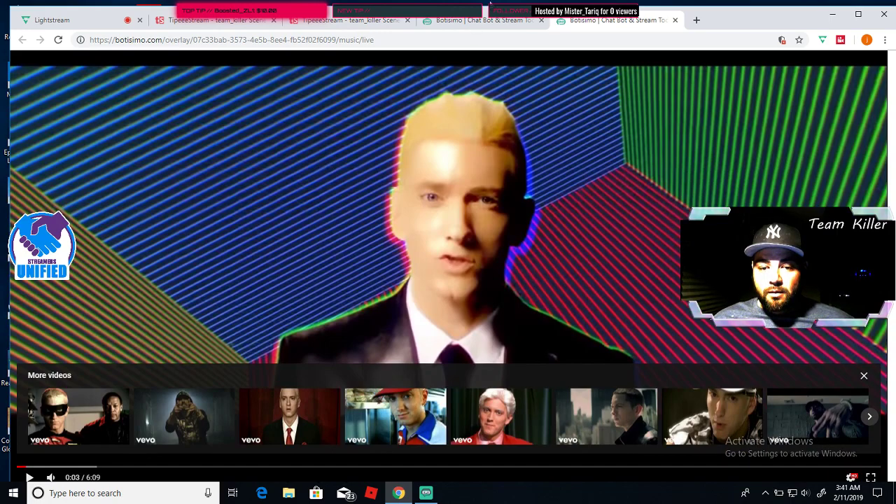
left_click(484, 21)
scroll(375, 154, "up", 6)
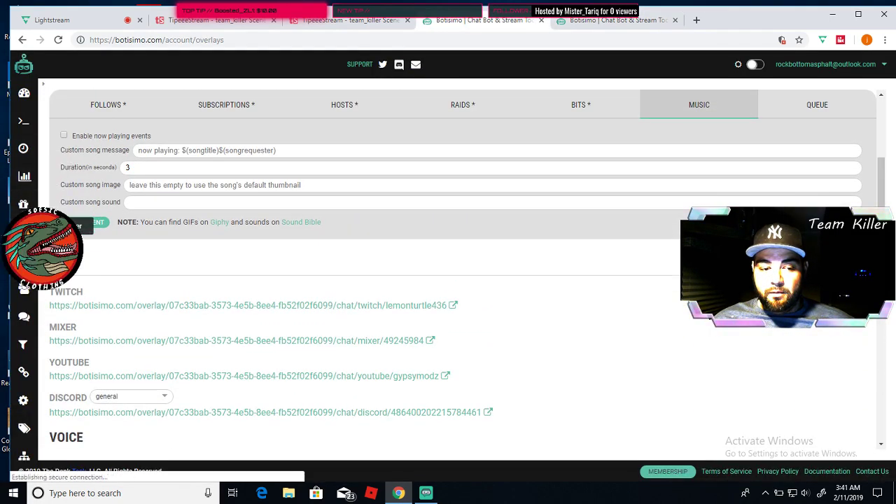
Step: Close the stray ad tab and return to the Music Player page with Rap God queued
left_click(23, 204)
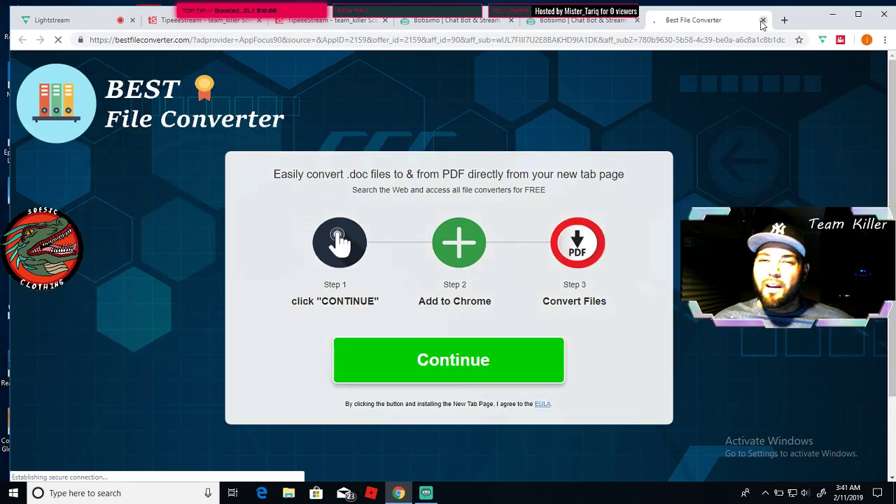
left_click(762, 20)
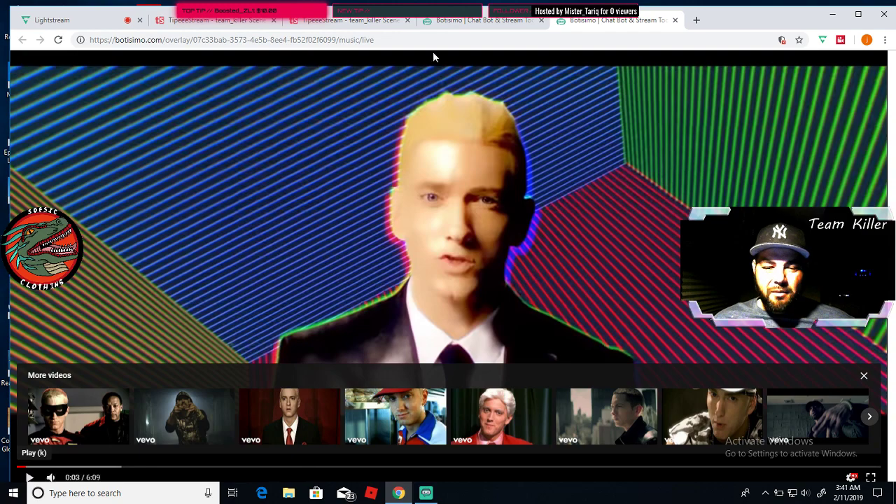
left_click(476, 21)
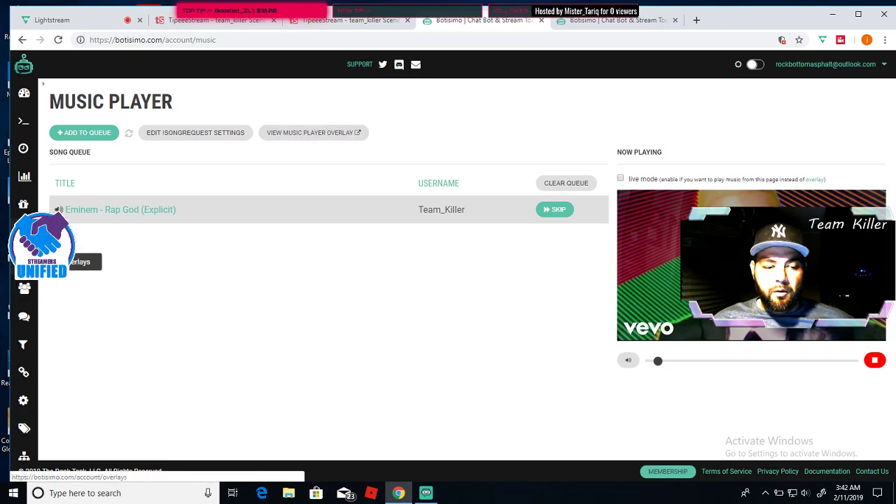
Step: Close the live music player overlay tab and open Botisimo's Music Player overlay view
left_click(24, 260)
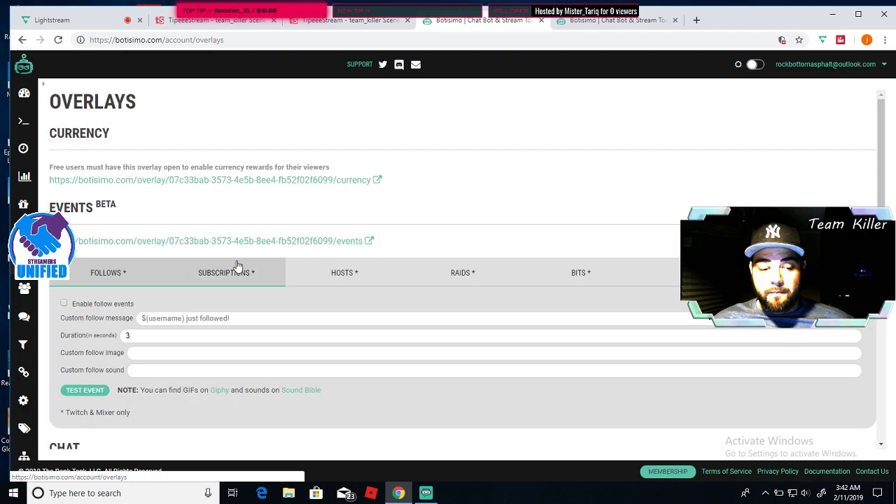
scroll(231, 238, "down", 10)
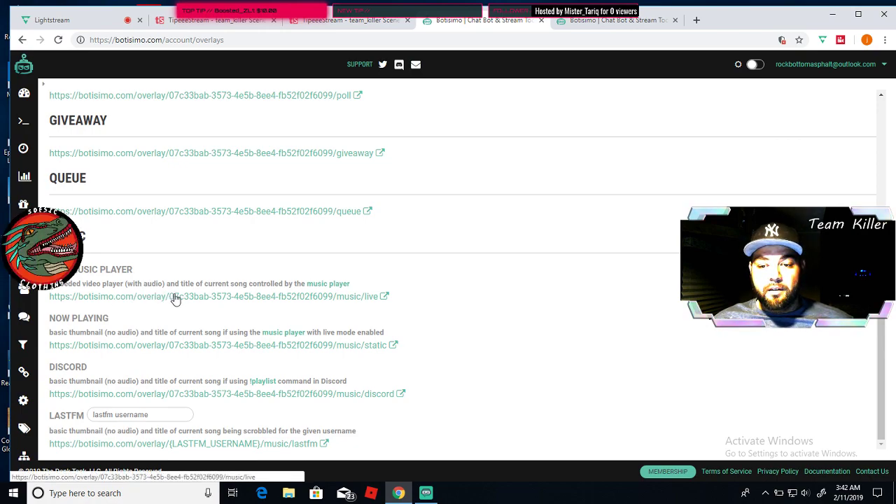
left_click(641, 23)
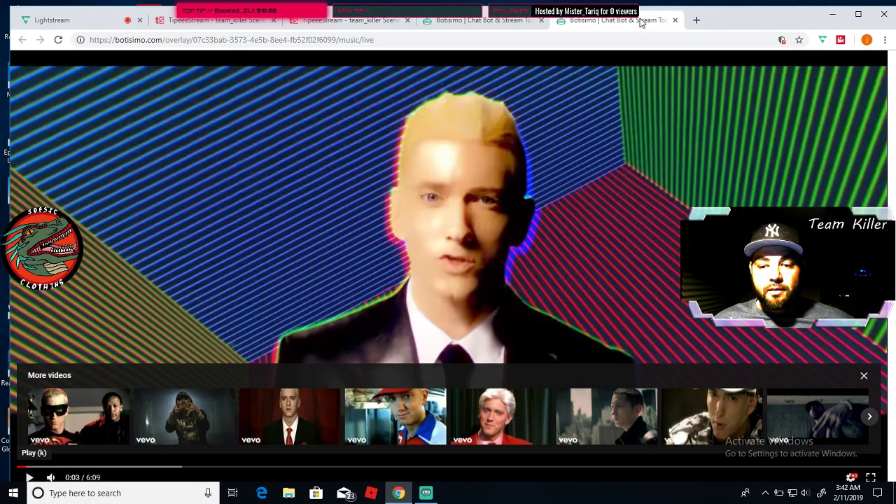
left_click(675, 20)
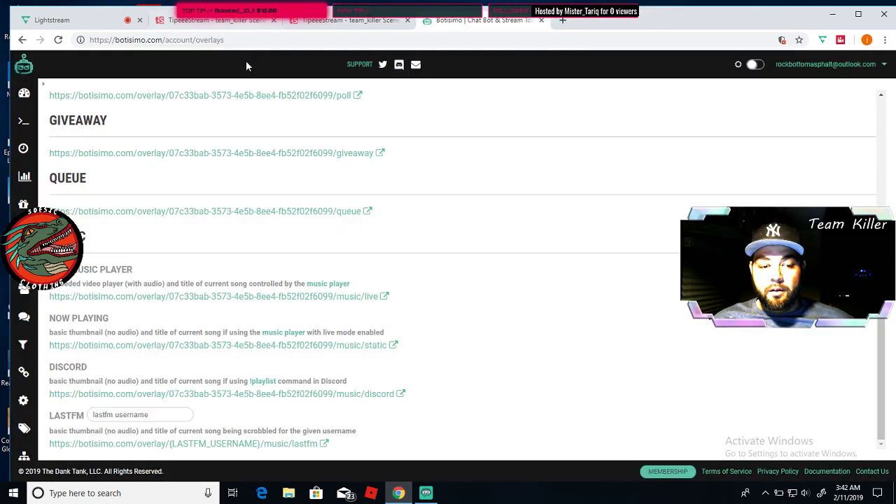
left_click(23, 231)
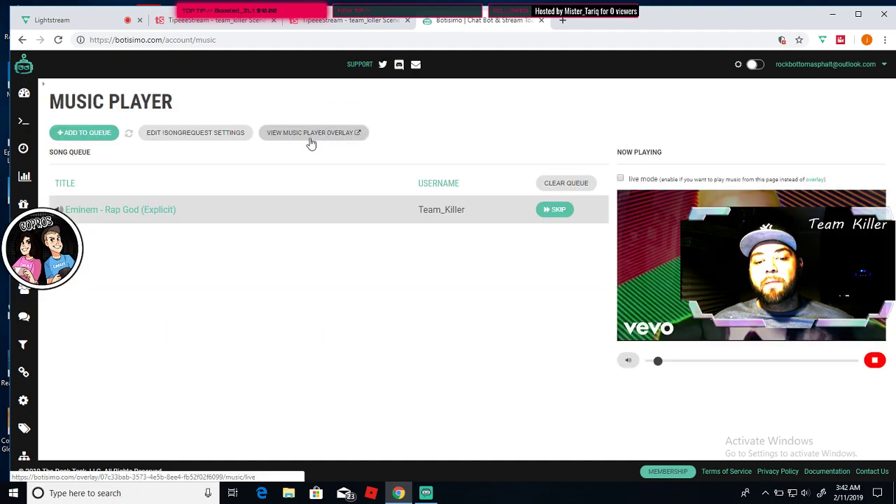
left_click(312, 140)
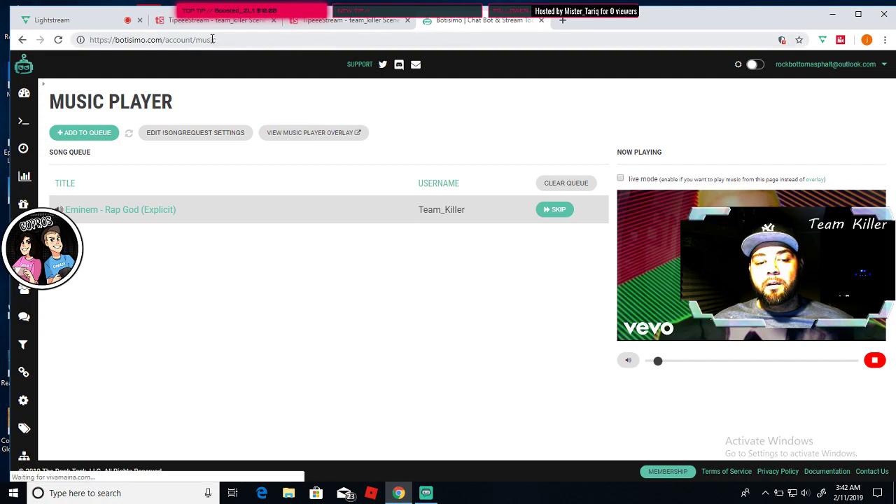
Step: Cancel the New iframe dialog in the scene editor and show the launched scene view
left_click(246, 24)
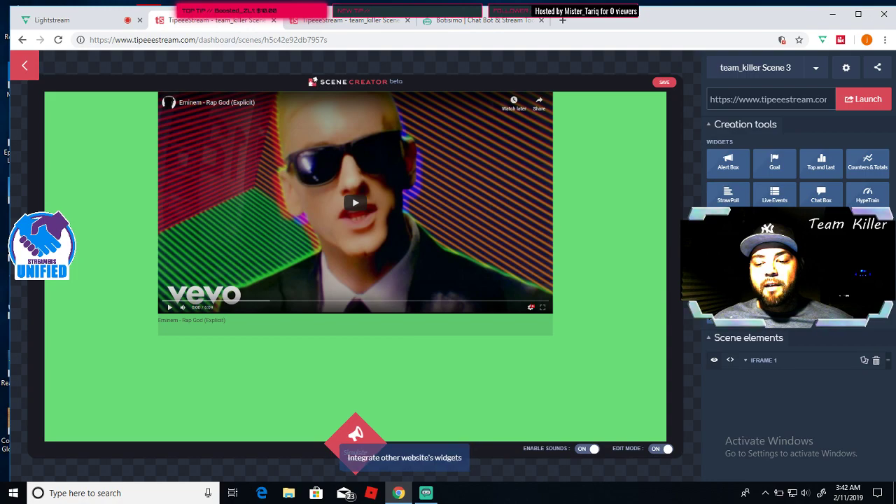
left_click(356, 434)
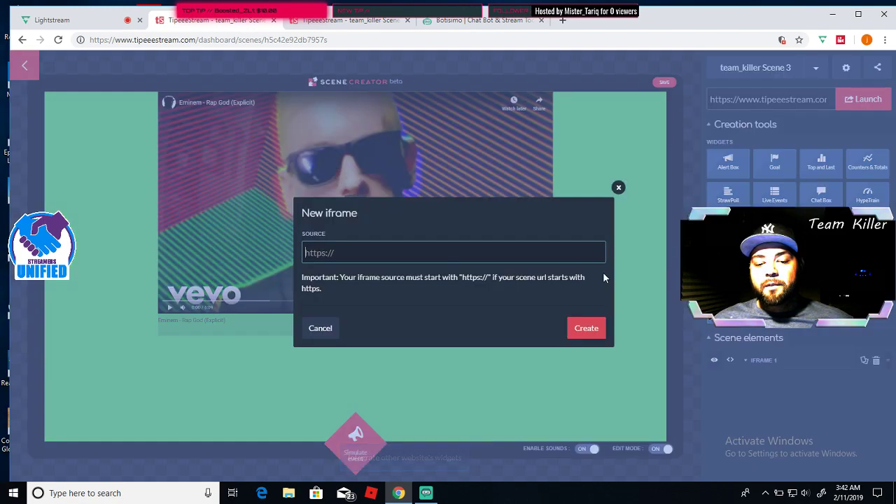
left_click(619, 188)
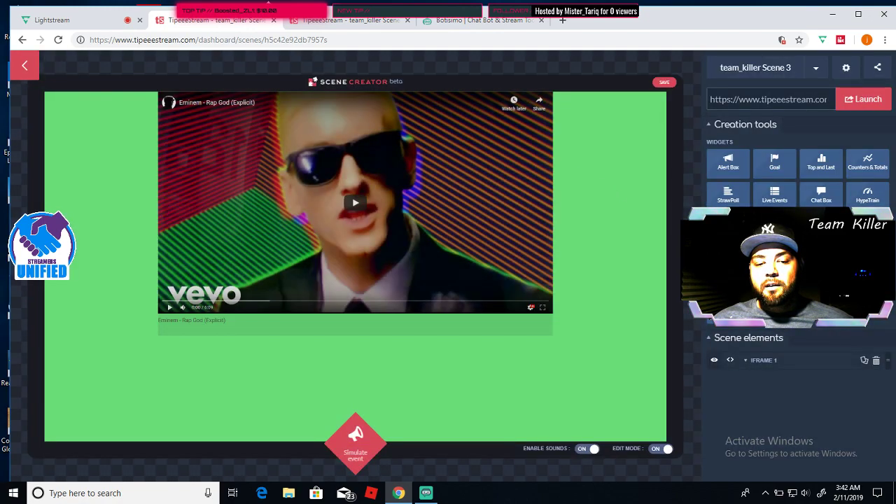
left_click(376, 21)
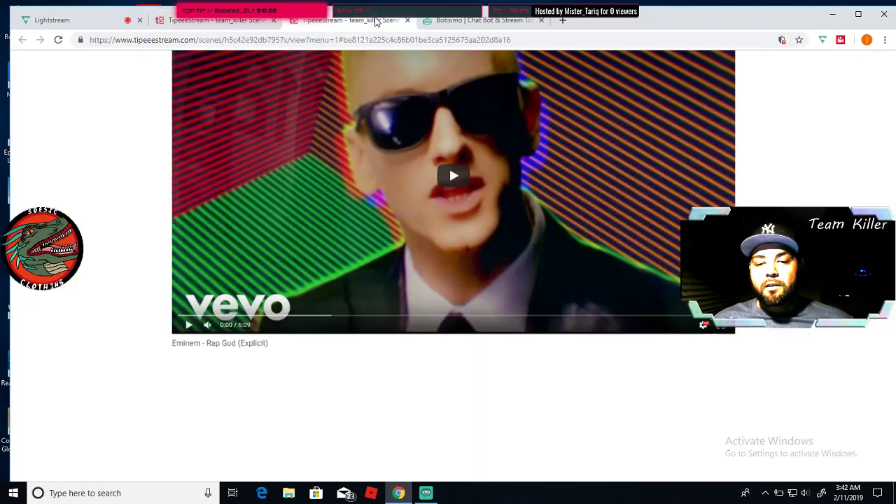